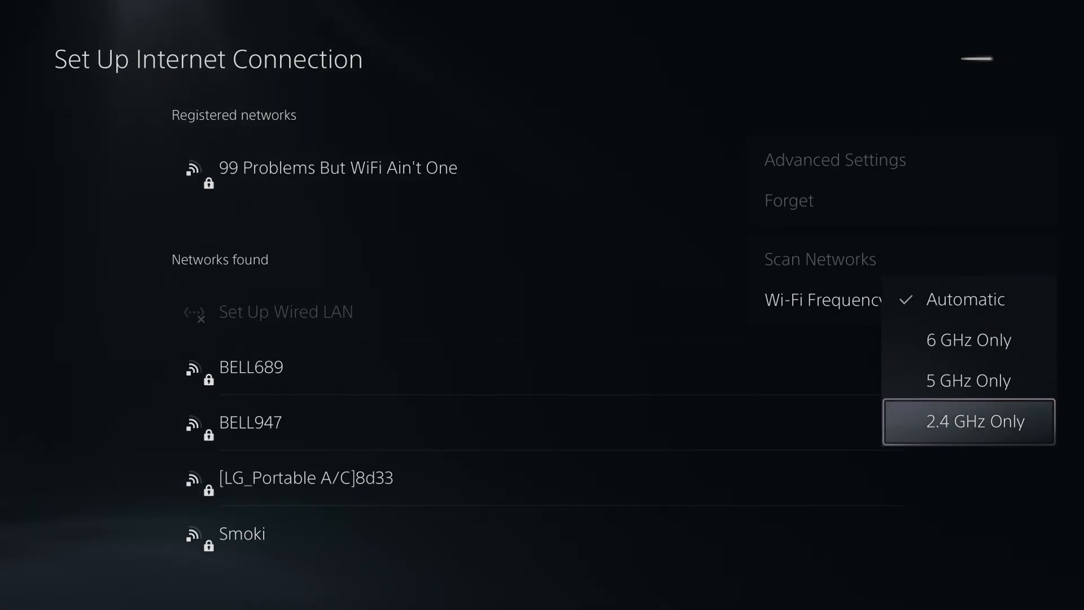
Highlight the 5 GHz Only option in the Wi-Fi Frequency Band list
{"action": "key", "text": "Up"}
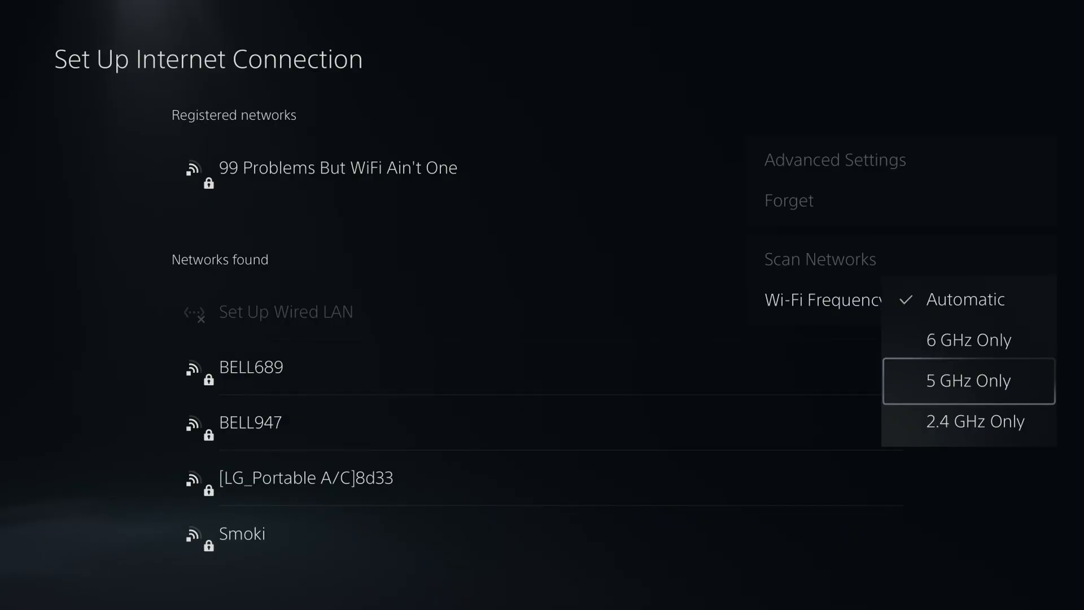
Set the frequency band to 5 GHz Only and accept the disconnect warning to reconnect
{"action": "key", "text": "Return"}
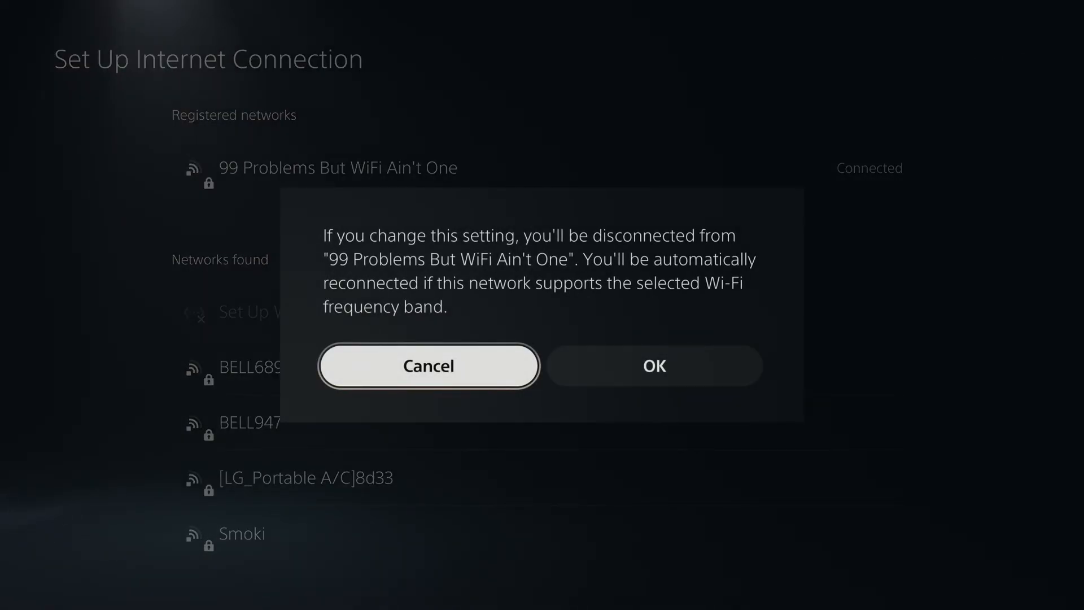
{"action": "key", "text": "Right"}
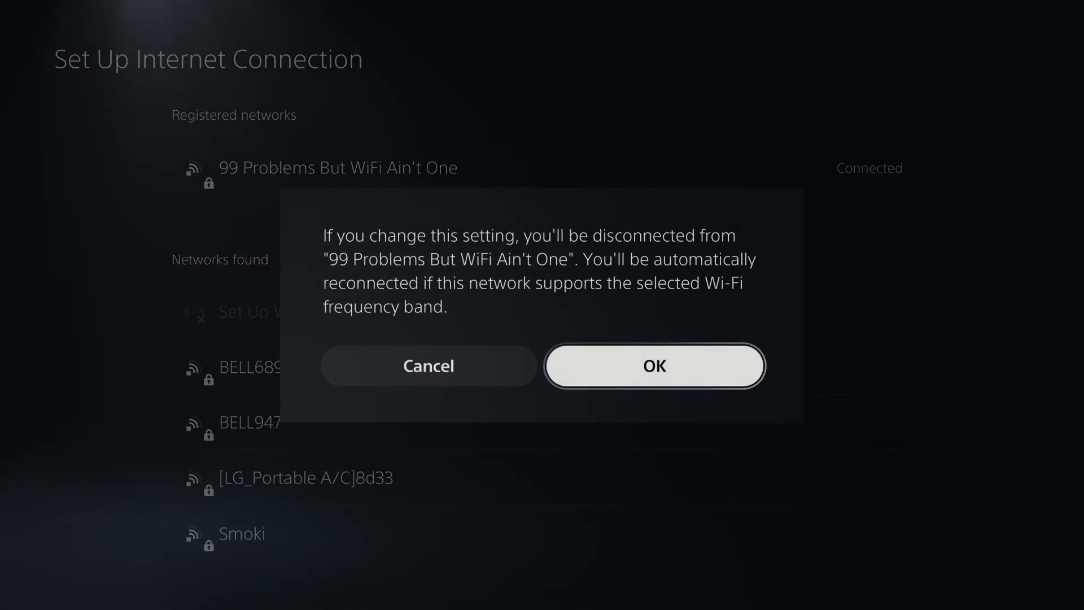
{"action": "key", "text": "Return"}
{"action": "key", "text": "Return"}
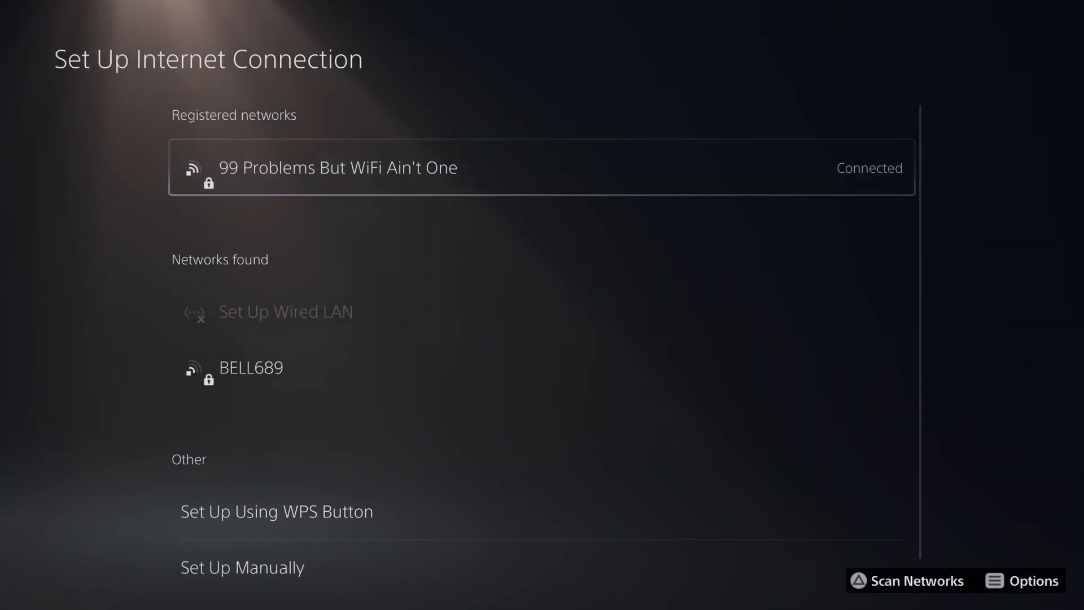
Back out through Network and Settings to the Games home screen
{"action": "key", "text": "Escape"}
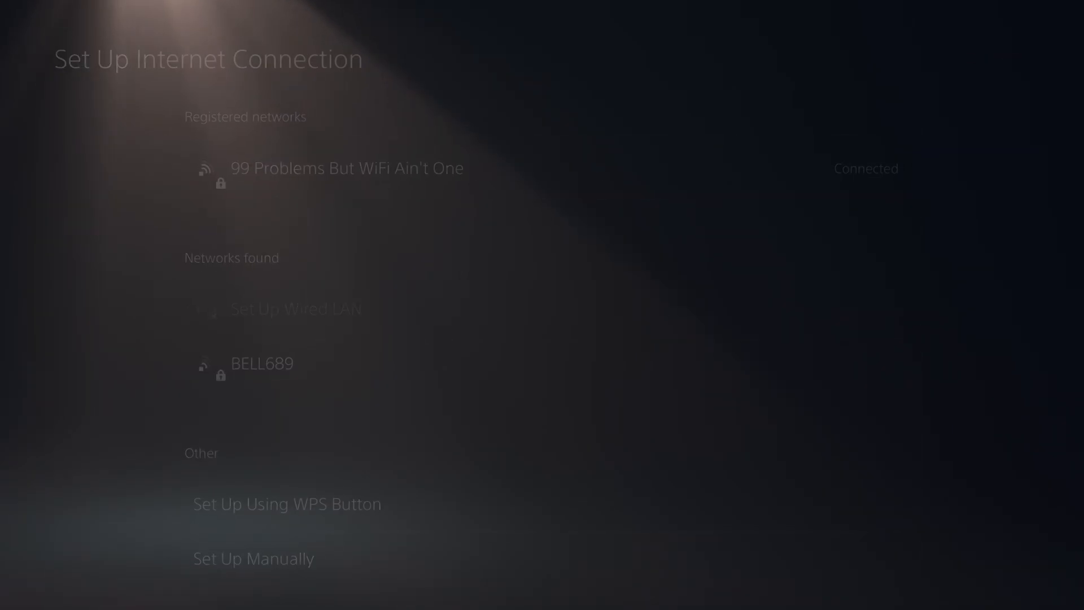
{"action": "key", "text": "Escape"}
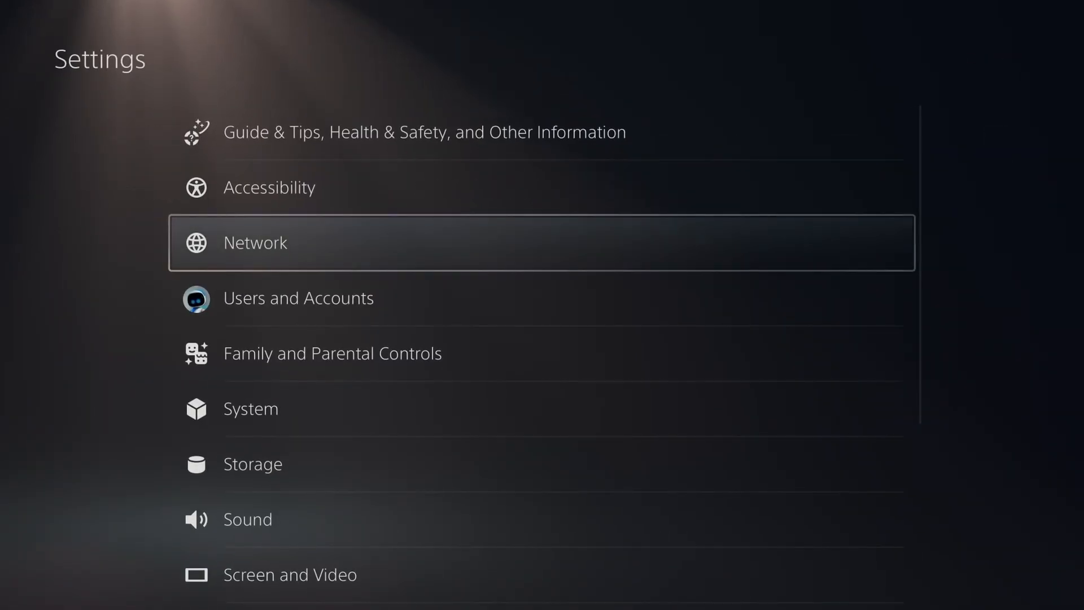
{"action": "key", "text": "Escape"}
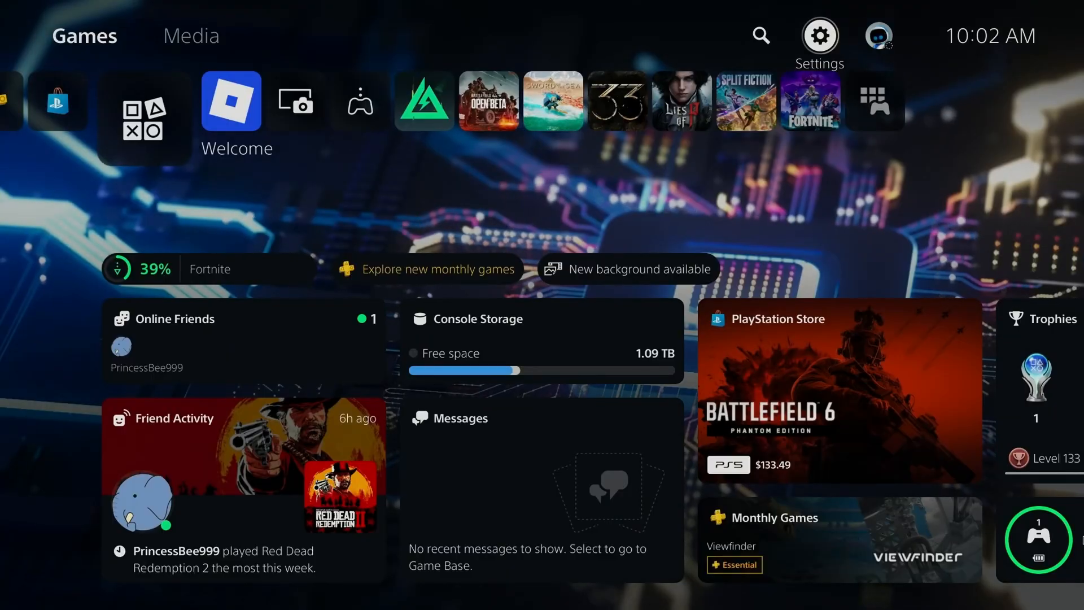